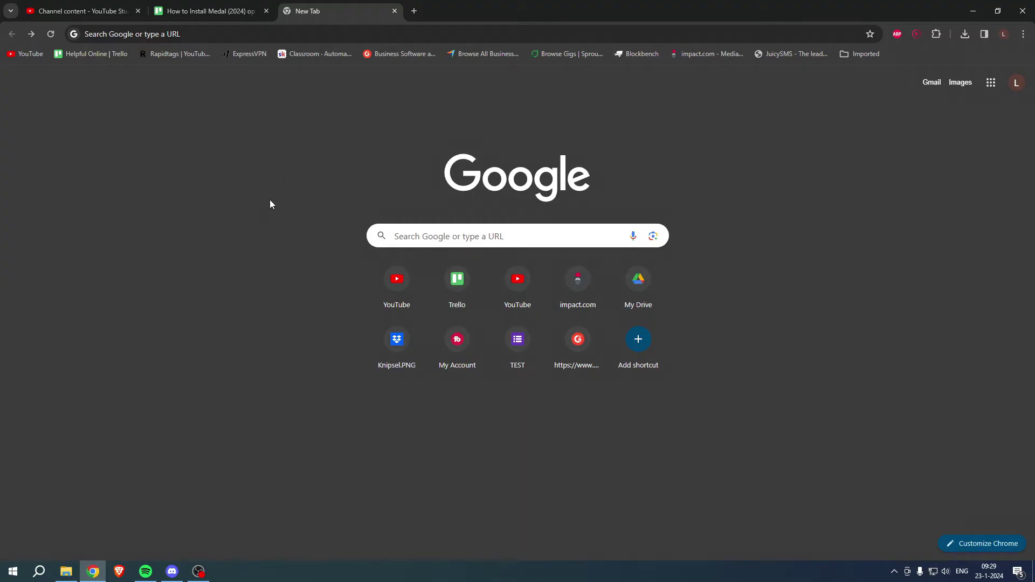
Find the Medal website through a search for "medal" and launch the downloaded MedalSetup.exe installer.
{"action": "type", "text": "medal"}
{"action": "key", "text": "Return"}
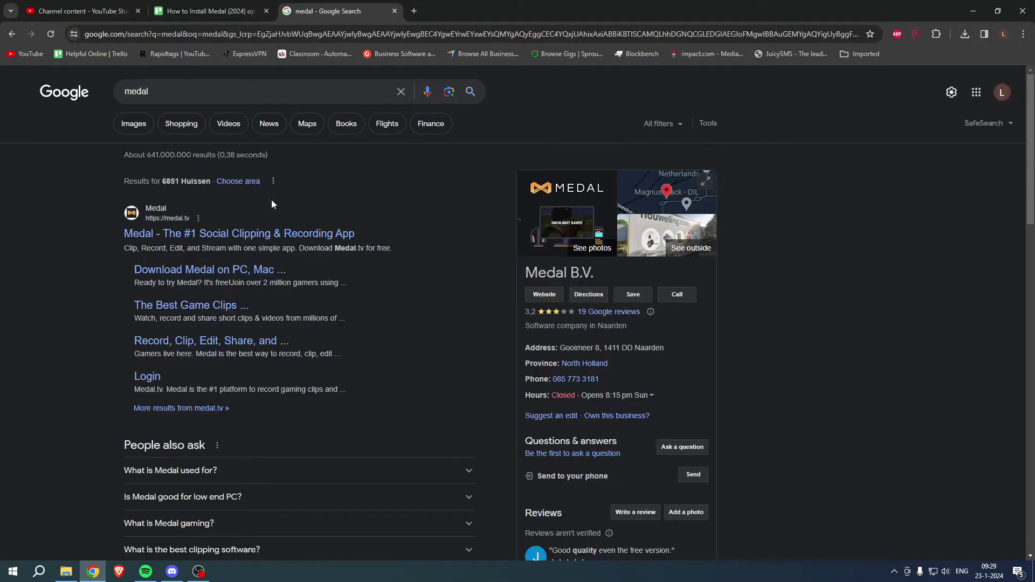
{"action": "left_click", "coordinate": [229, 233]}
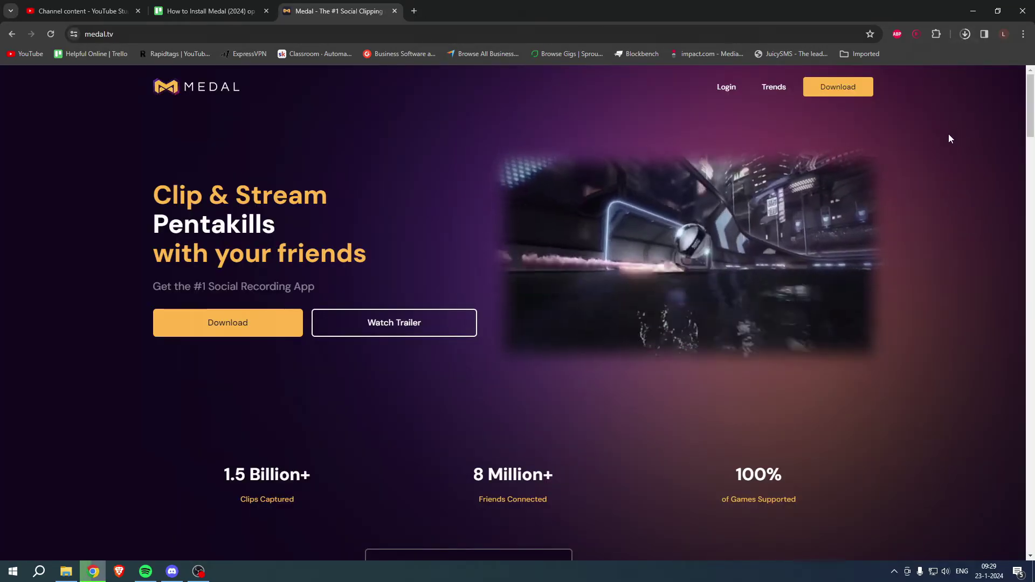
{"action": "left_click", "coordinate": [965, 34]}
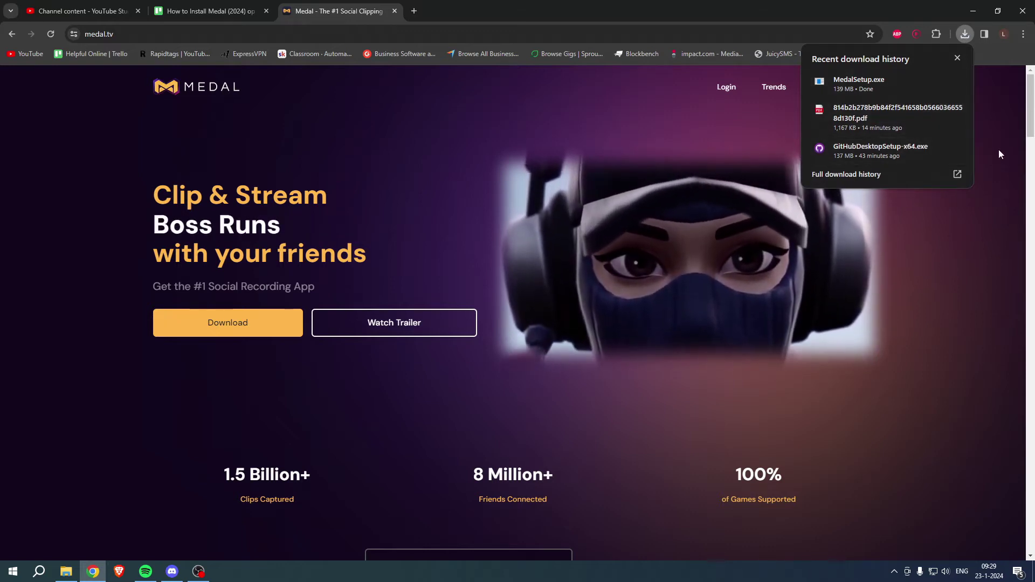
{"action": "left_click", "coordinate": [873, 80]}
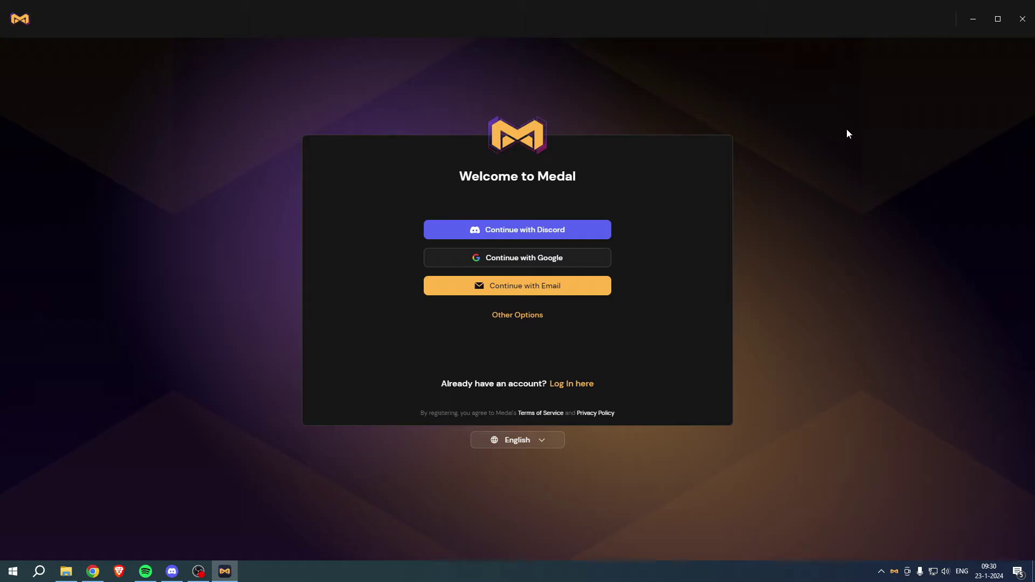
Sign up to Medal with a Google account and accept the suggested username.
{"action": "left_click", "coordinate": [532, 318]}
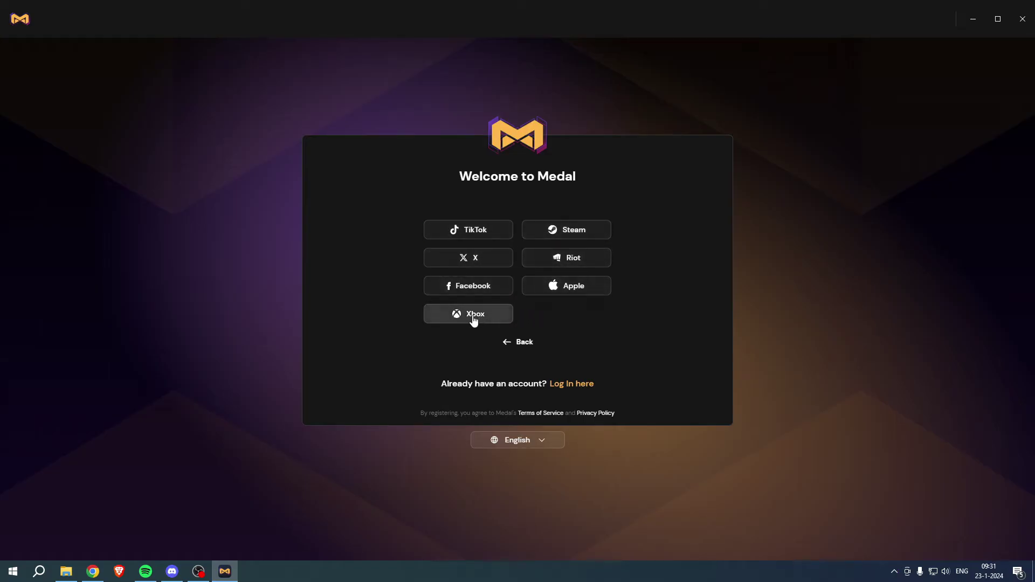
{"action": "left_click", "coordinate": [519, 342]}
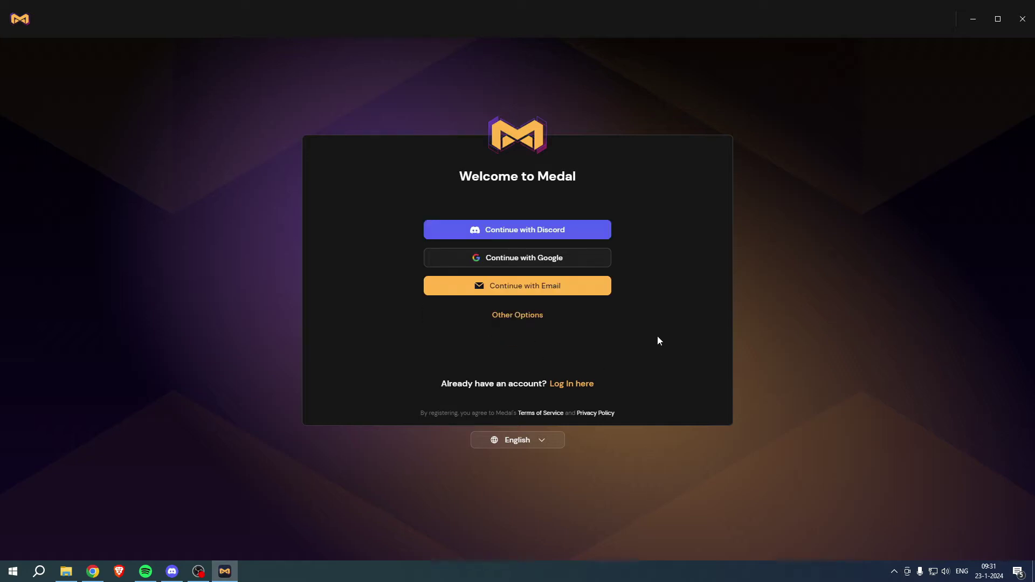
{"action": "left_click", "coordinate": [538, 264]}
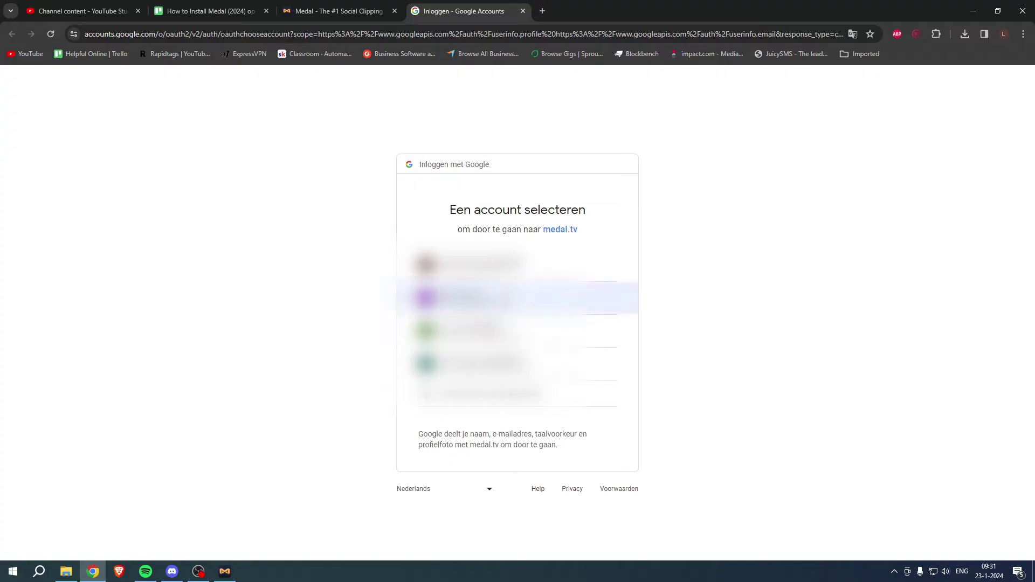
{"action": "left_click", "coordinate": [458, 298]}
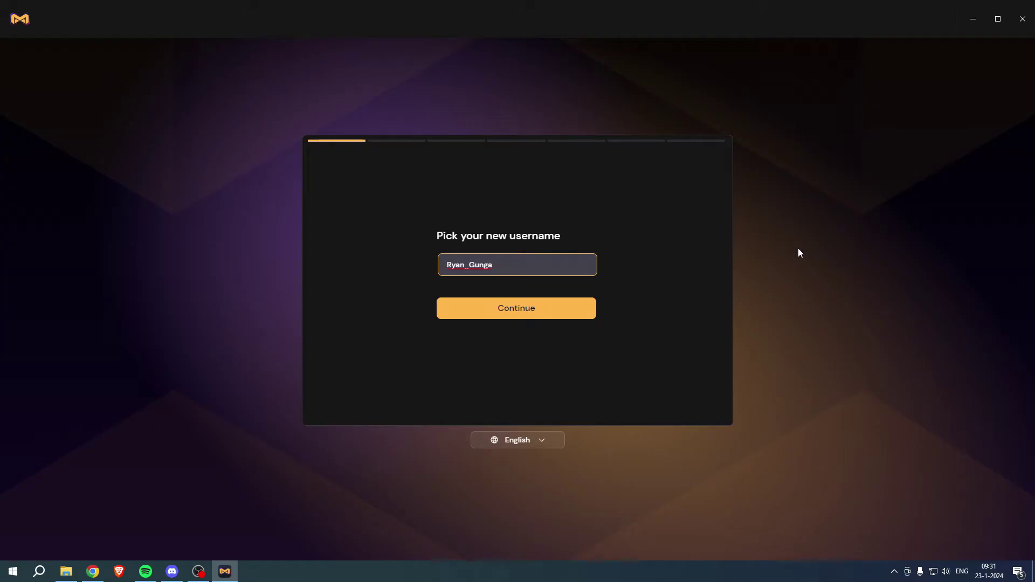
{"action": "left_click", "coordinate": [507, 308]}
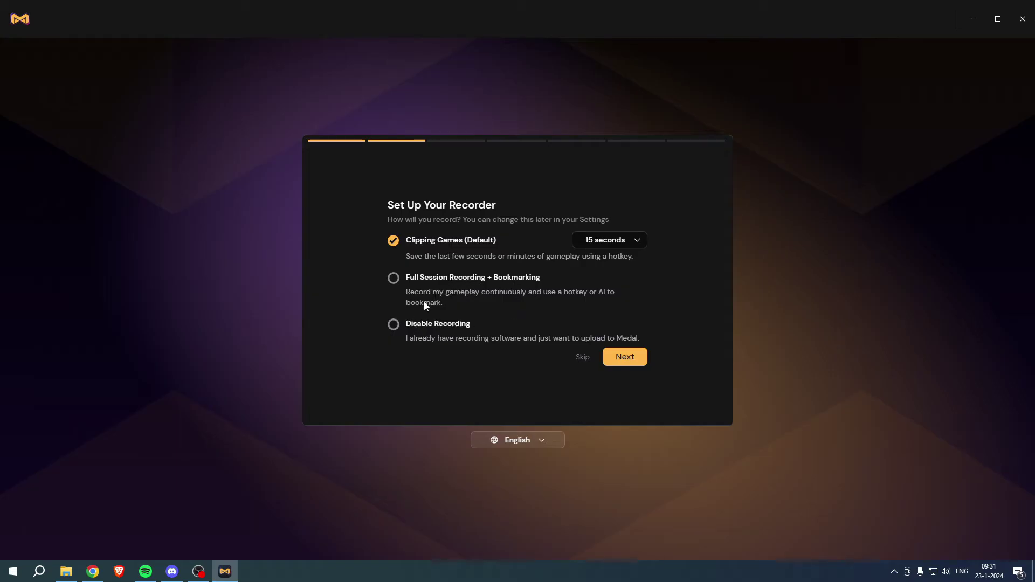
Set the recorder to Clipping Games with a clip length of 1 minute and continue.
{"action": "left_click", "coordinate": [631, 245]}
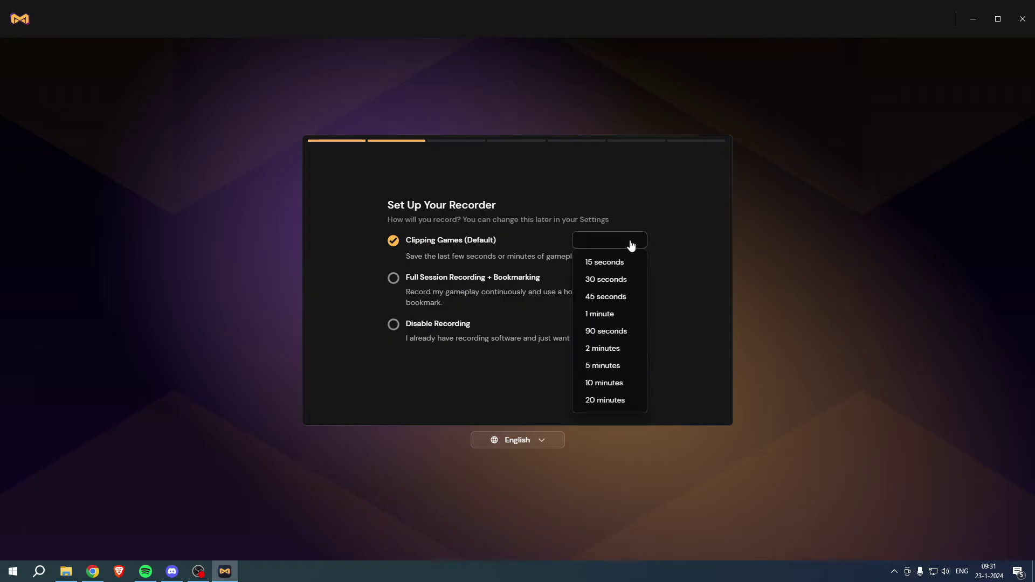
{"action": "left_click", "coordinate": [602, 314]}
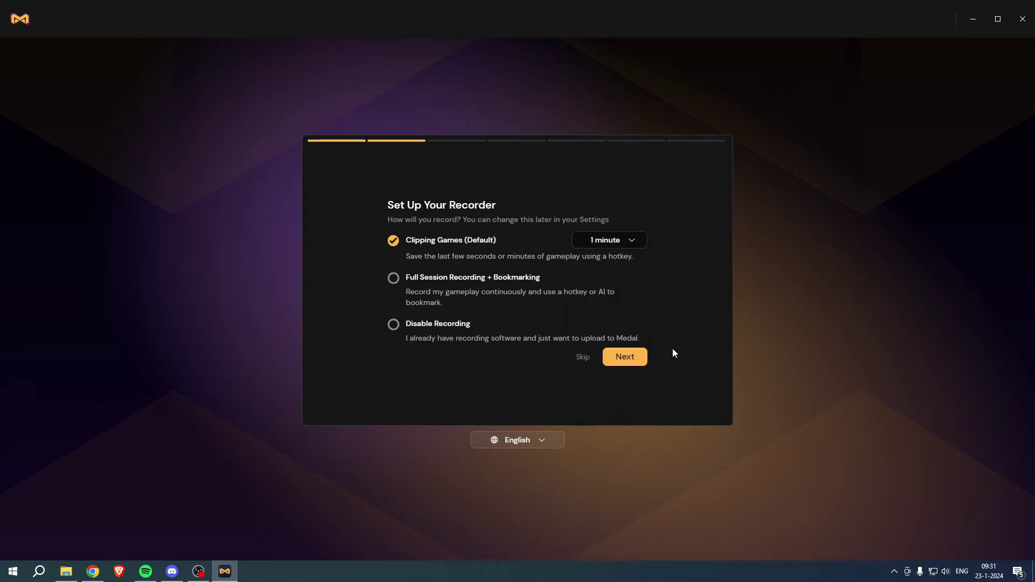
{"action": "left_click", "coordinate": [625, 358]}
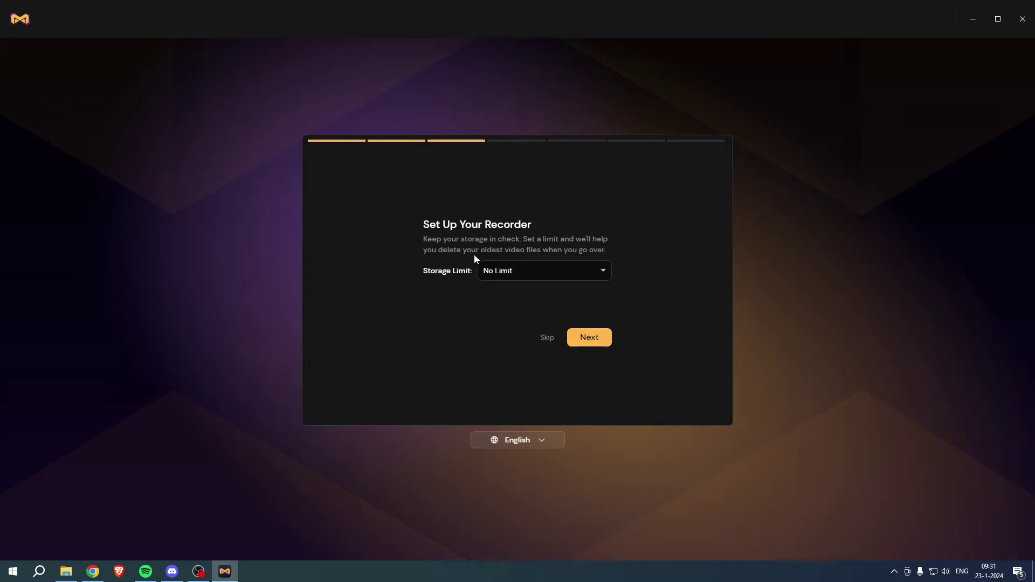
Set the recorder's storage limit to 25GB.
{"action": "left_click", "coordinate": [601, 270]}
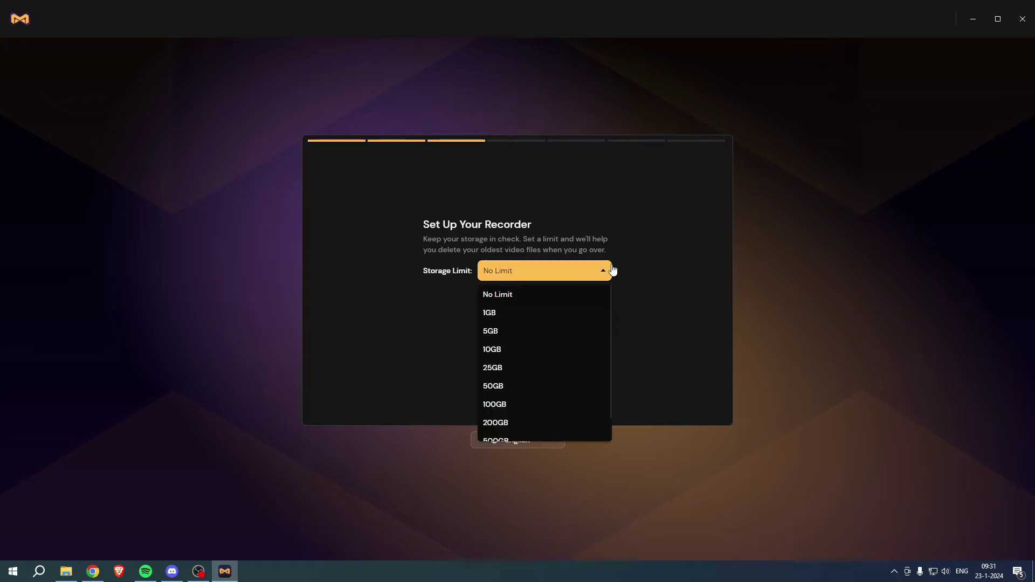
{"action": "scroll", "coordinate": [595, 319], "scroll_direction": "down", "scroll_amount": 1}
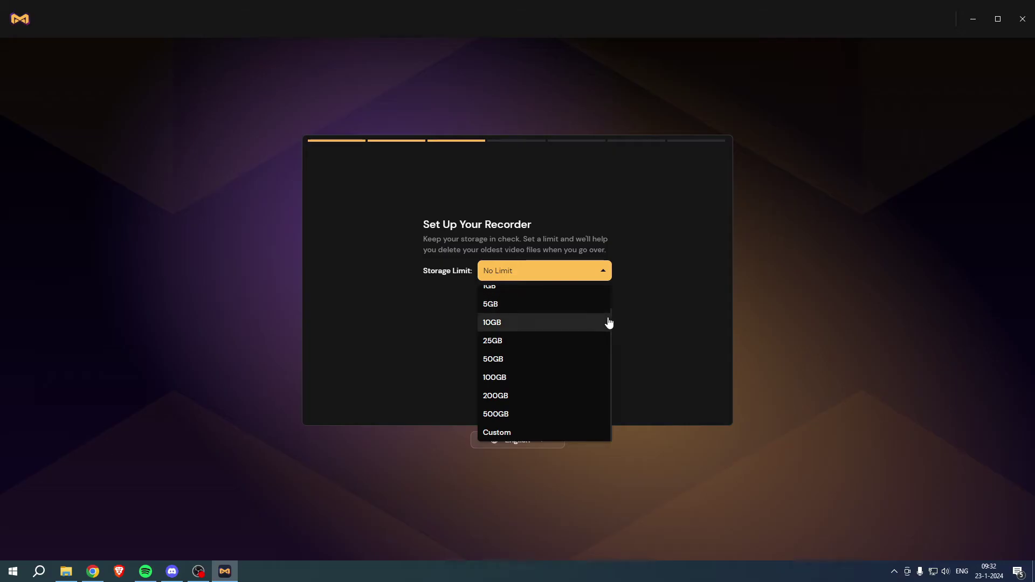
{"action": "scroll", "coordinate": [609, 323], "scroll_direction": "up", "scroll_amount": 1}
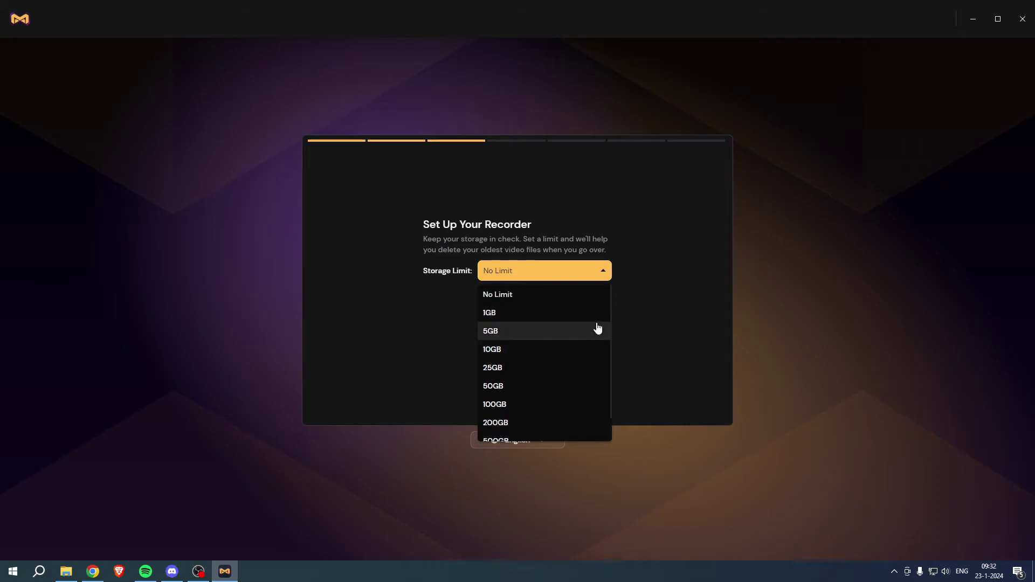
{"action": "left_click", "coordinate": [518, 367]}
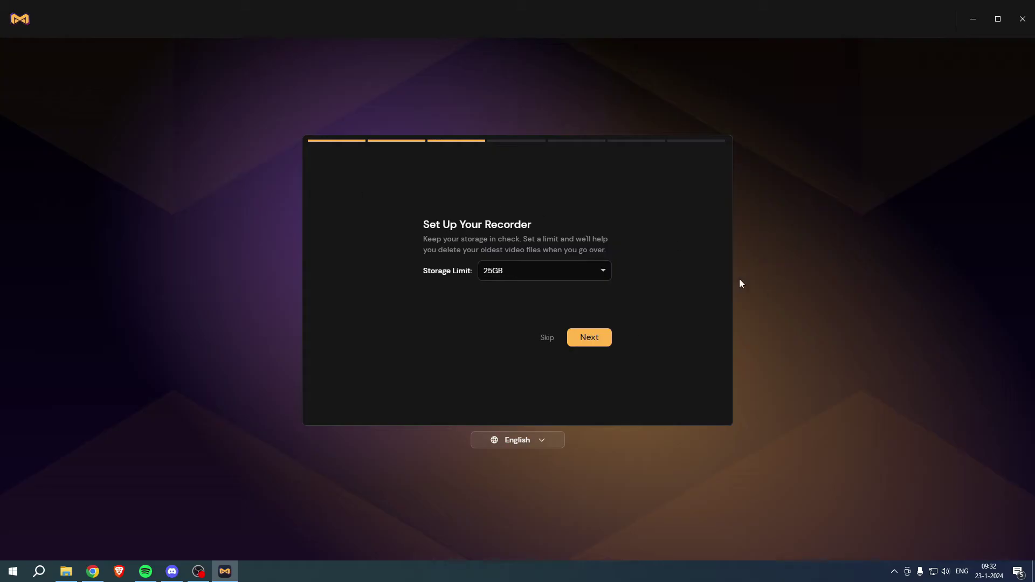
Set the storage limit back to No Limit and continue the recorder setup.
{"action": "left_click", "coordinate": [531, 275]}
{"action": "left_click", "coordinate": [566, 293]}
{"action": "left_click", "coordinate": [589, 337]}
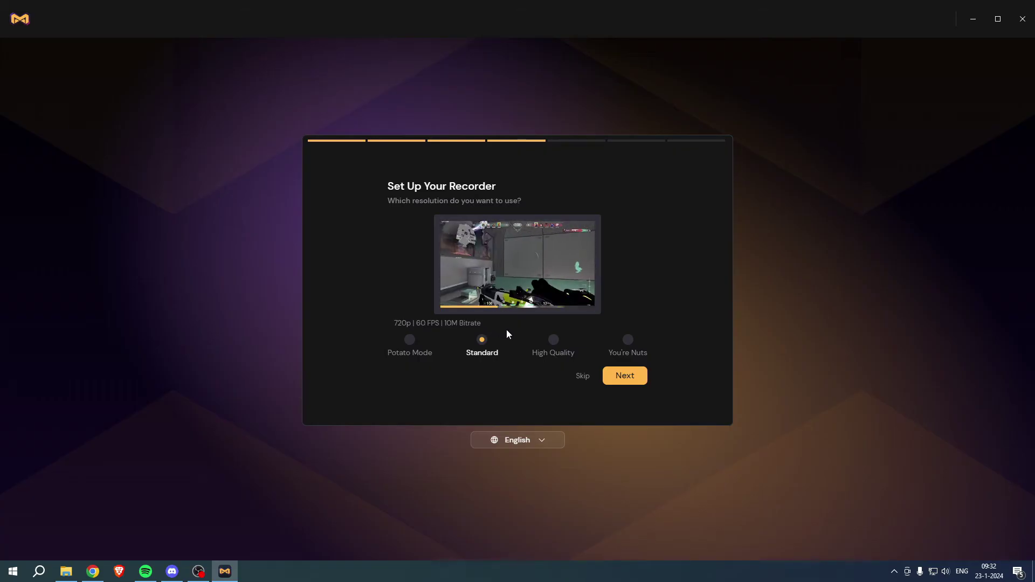
Compare the resolution, frame rate and bitrate of the Potato Mode, Standard, High Quality and You're Nuts presets.
{"action": "left_click", "coordinate": [410, 340]}
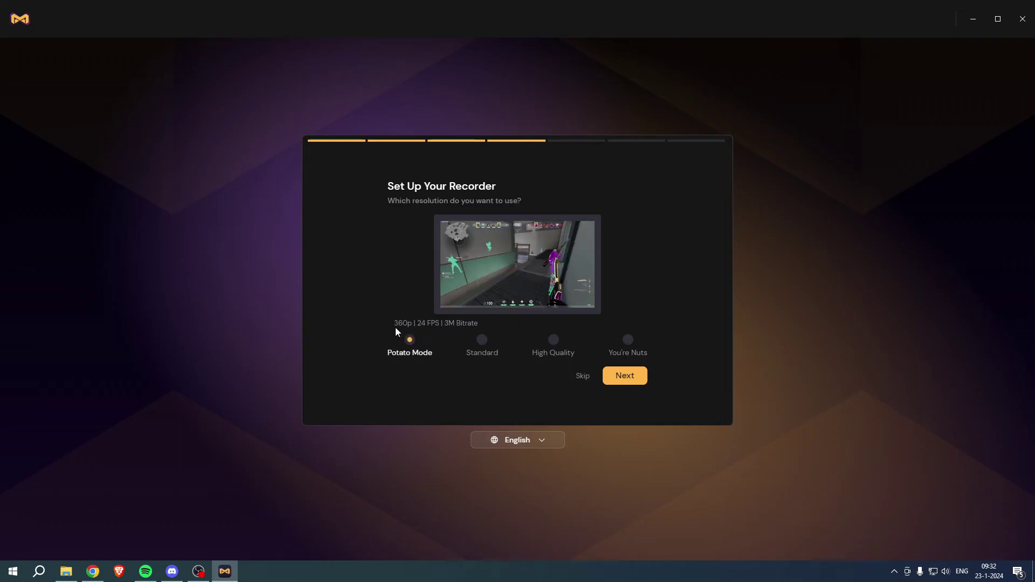
{"action": "mouse_move", "coordinate": [505, 296]}
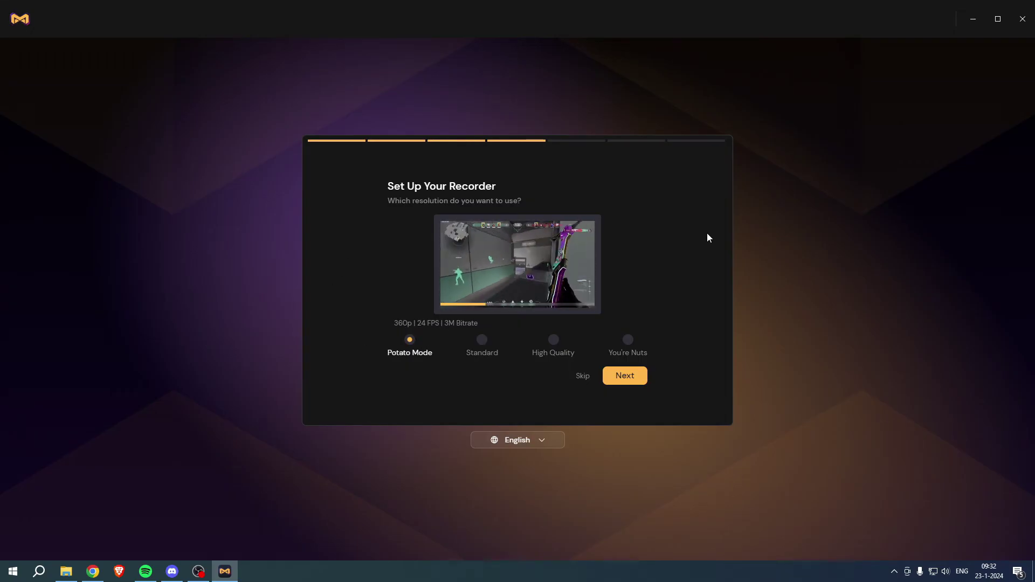
{"action": "left_click", "coordinate": [482, 351]}
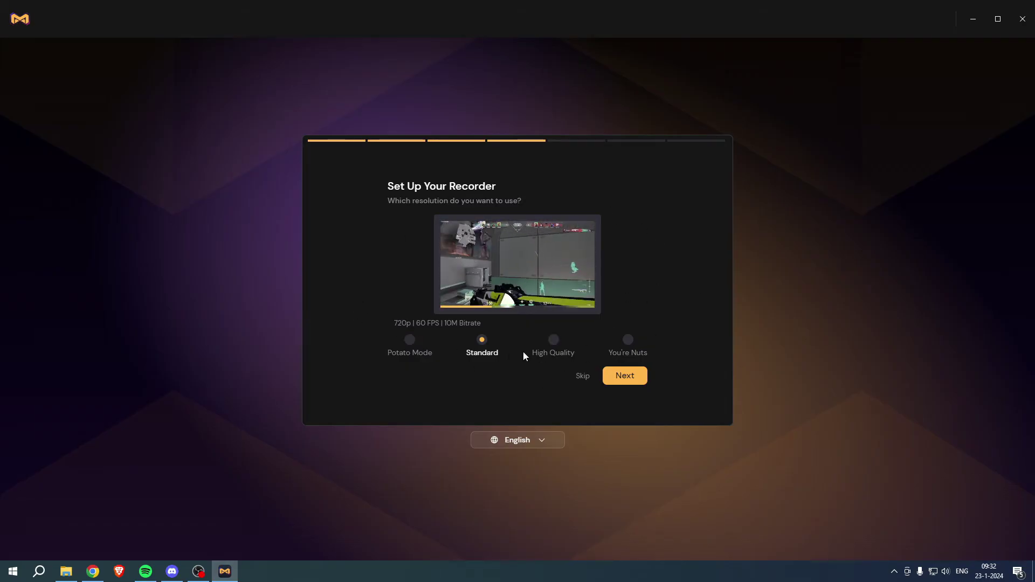
{"action": "left_click", "coordinate": [410, 340]}
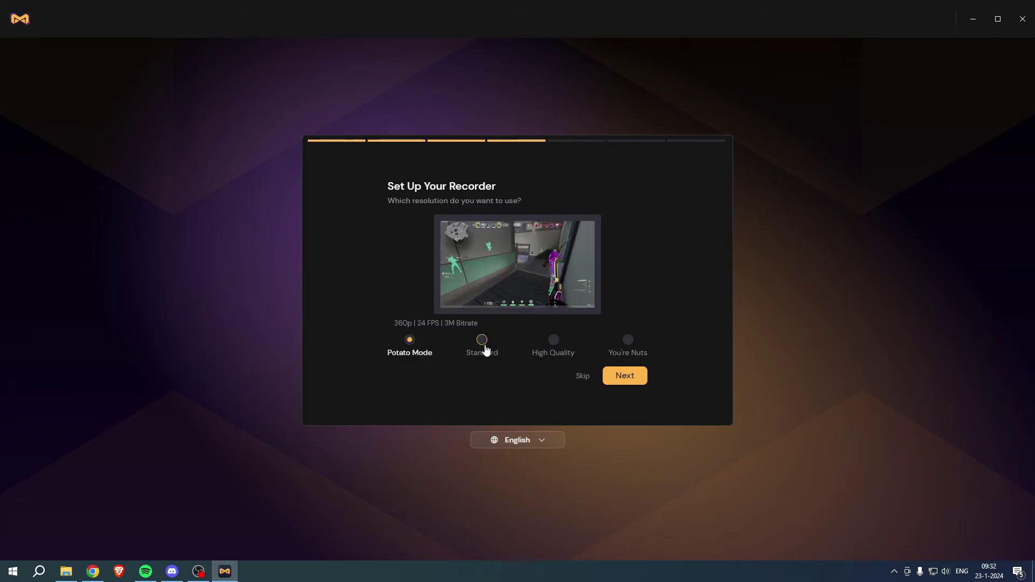
{"action": "left_click", "coordinate": [482, 343]}
{"action": "left_click", "coordinate": [552, 347]}
{"action": "left_click", "coordinate": [633, 344]}
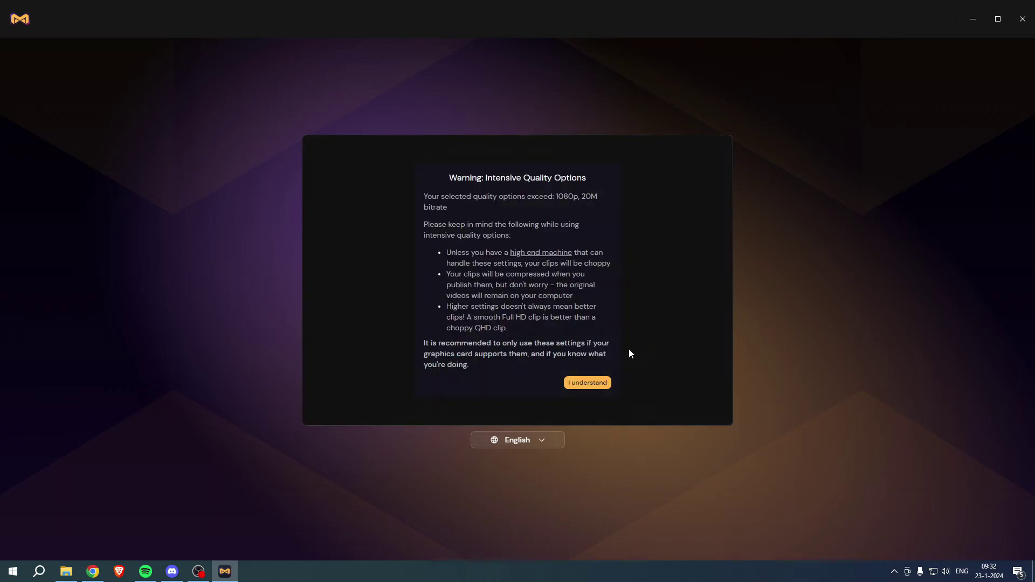
{"action": "left_click", "coordinate": [592, 381]}
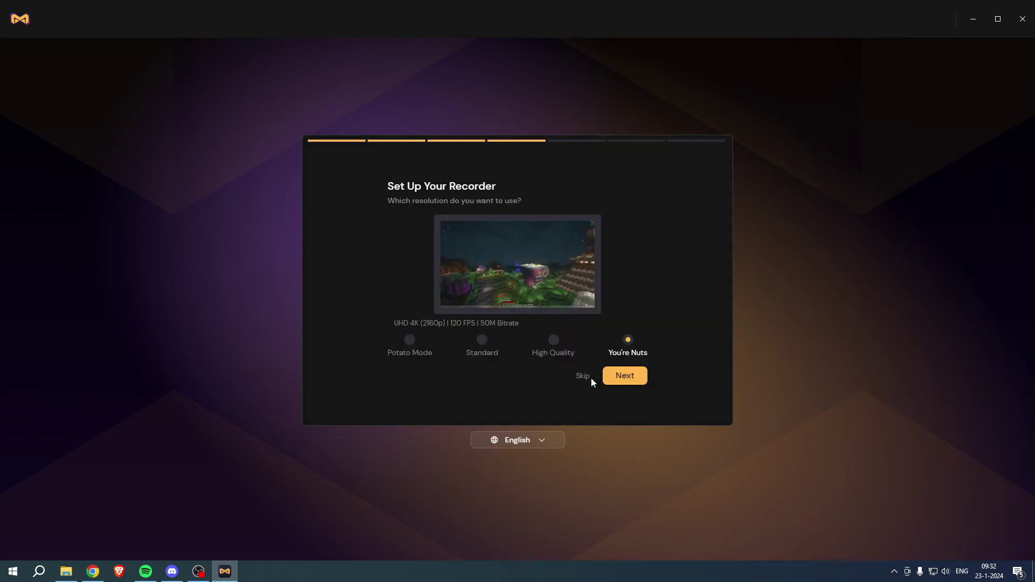
{"action": "left_click", "coordinate": [552, 342]}
{"action": "left_click", "coordinate": [485, 345]}
{"action": "left_click", "coordinate": [410, 345]}
{"action": "left_click", "coordinate": [495, 349]}
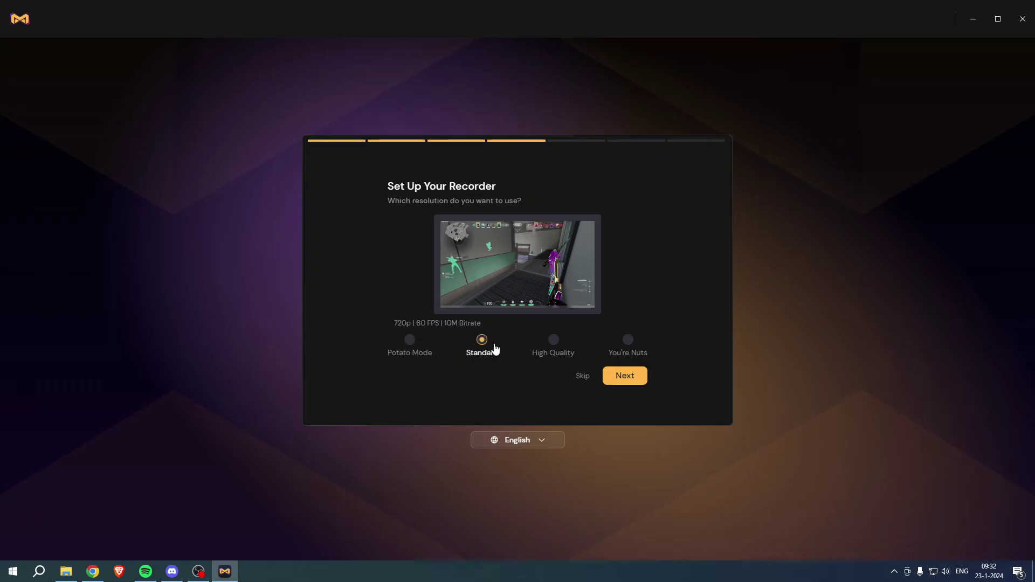
Choose the High Quality recording preset and continue.
{"action": "left_click", "coordinate": [559, 349]}
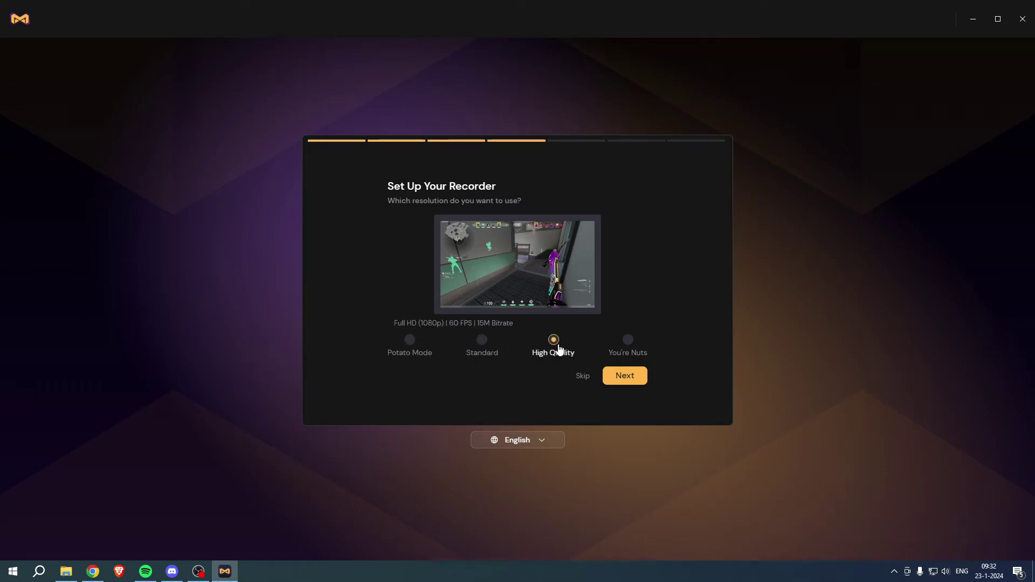
{"action": "left_click", "coordinate": [488, 342]}
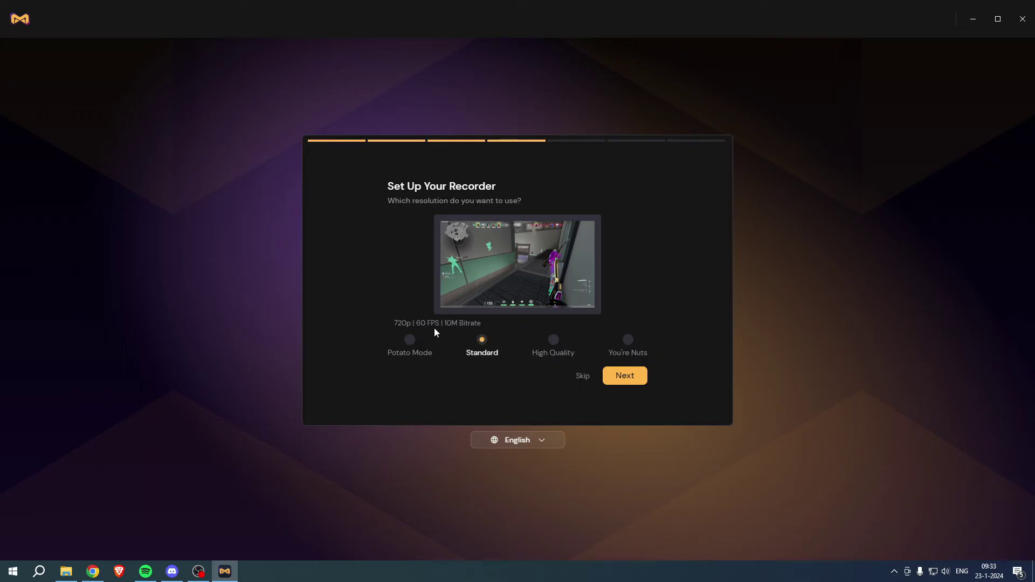
{"action": "left_click", "coordinate": [553, 340]}
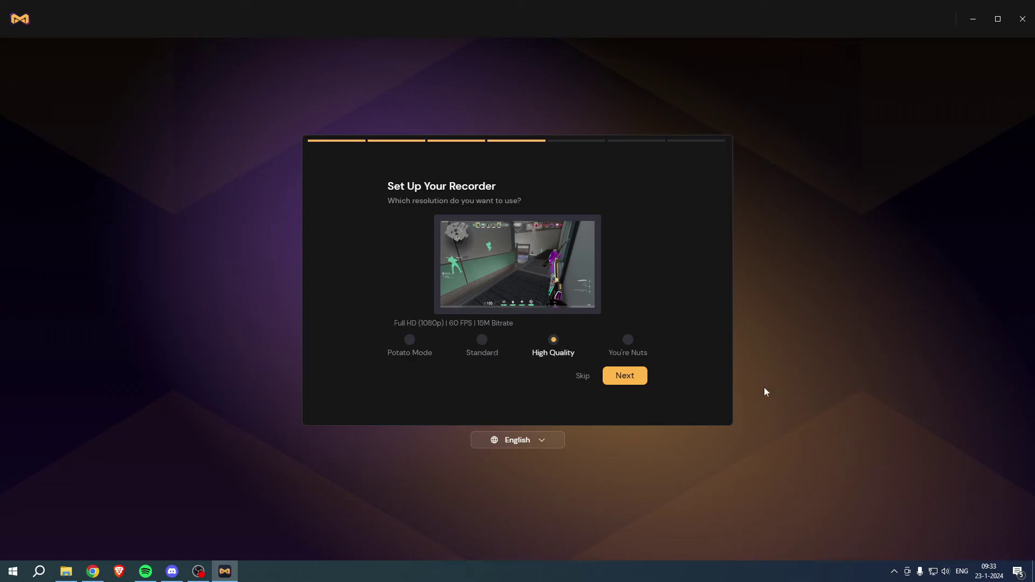
{"action": "left_click", "coordinate": [629, 378]}
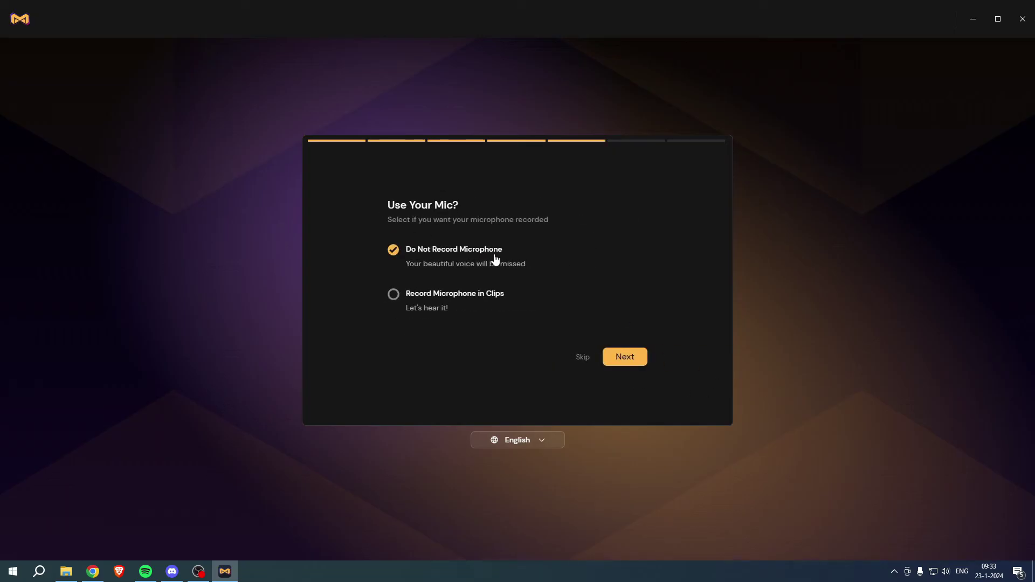
Choose Do Not Record Microphone for the clips and continue.
{"action": "left_click", "coordinate": [394, 295]}
{"action": "left_click", "coordinate": [393, 250]}
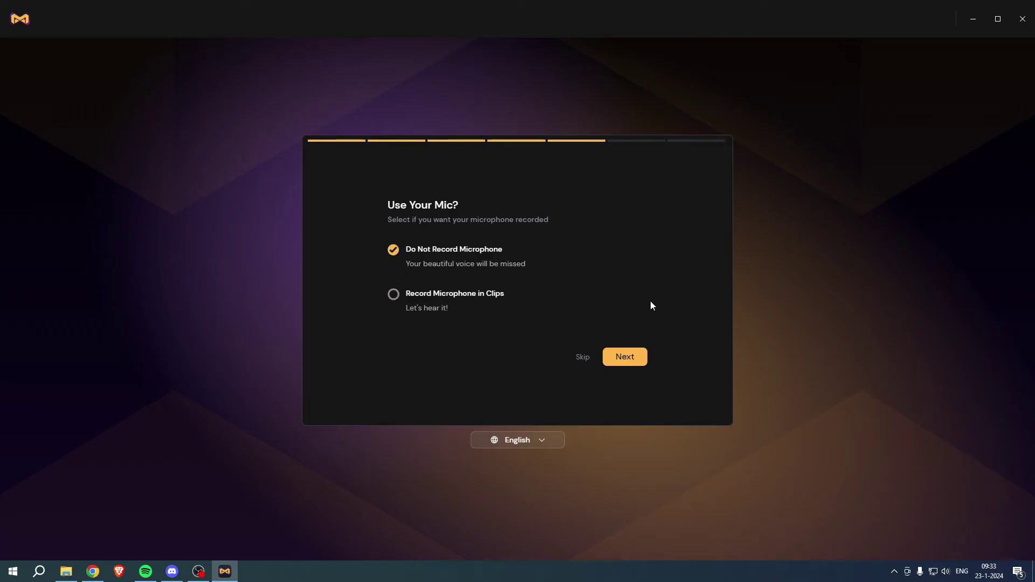
{"action": "left_click", "coordinate": [634, 363]}
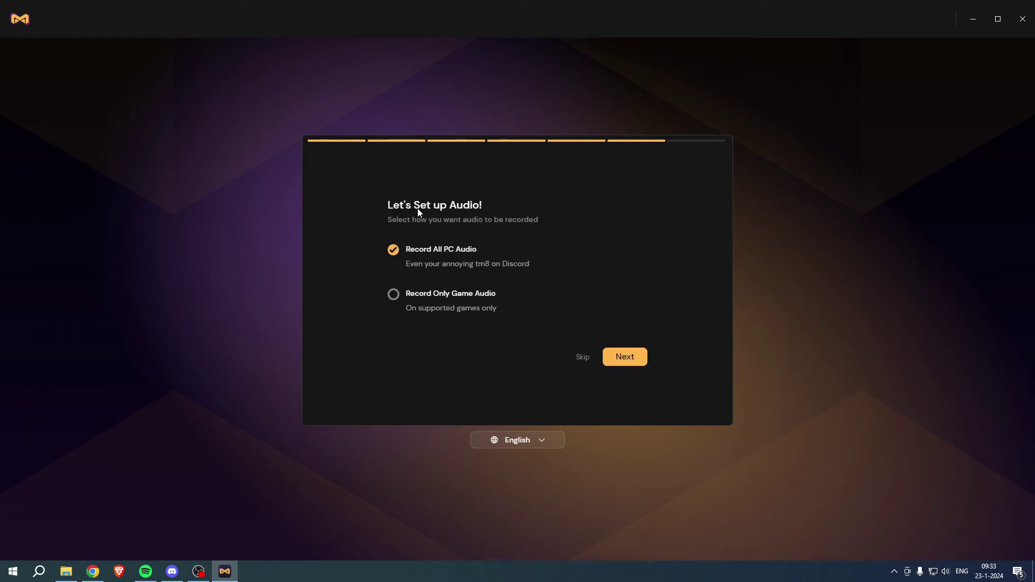
Set the audio recording to Record Only Game Audio and continue.
{"action": "left_click", "coordinate": [401, 301]}
{"action": "left_click", "coordinate": [418, 265]}
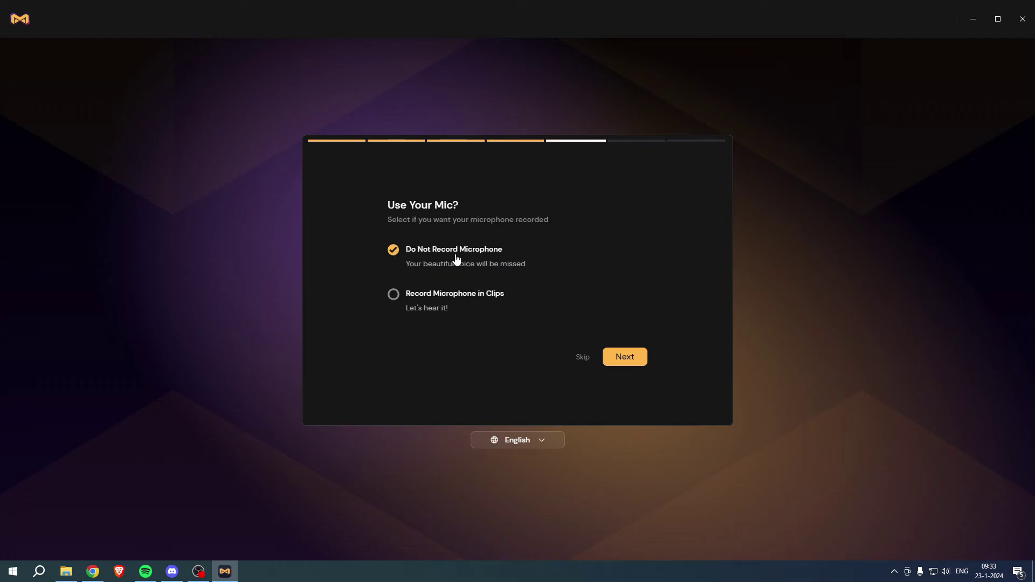
{"action": "left_click", "coordinate": [626, 141]}
{"action": "left_click", "coordinate": [394, 294]}
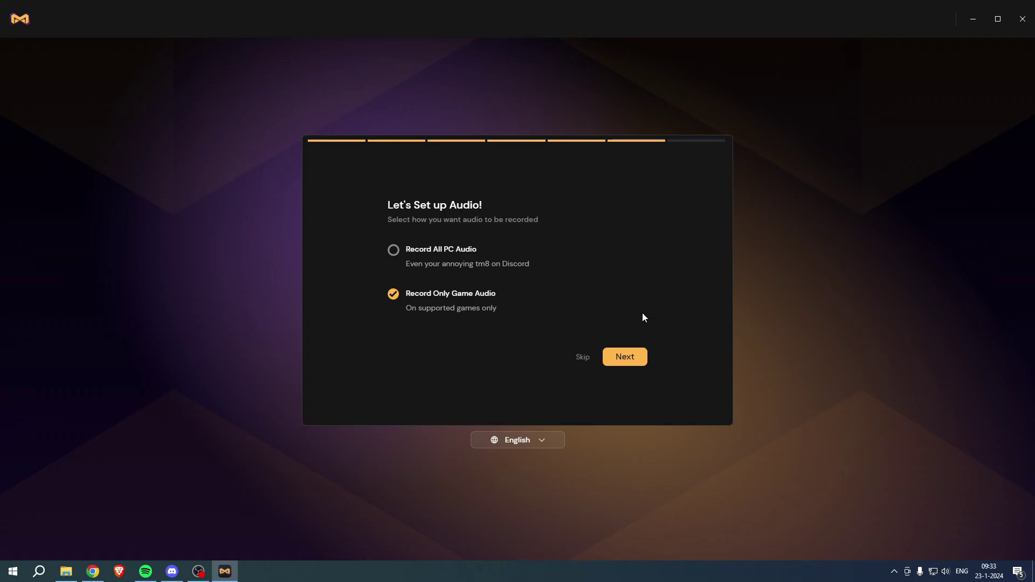
{"action": "left_click", "coordinate": [630, 360]}
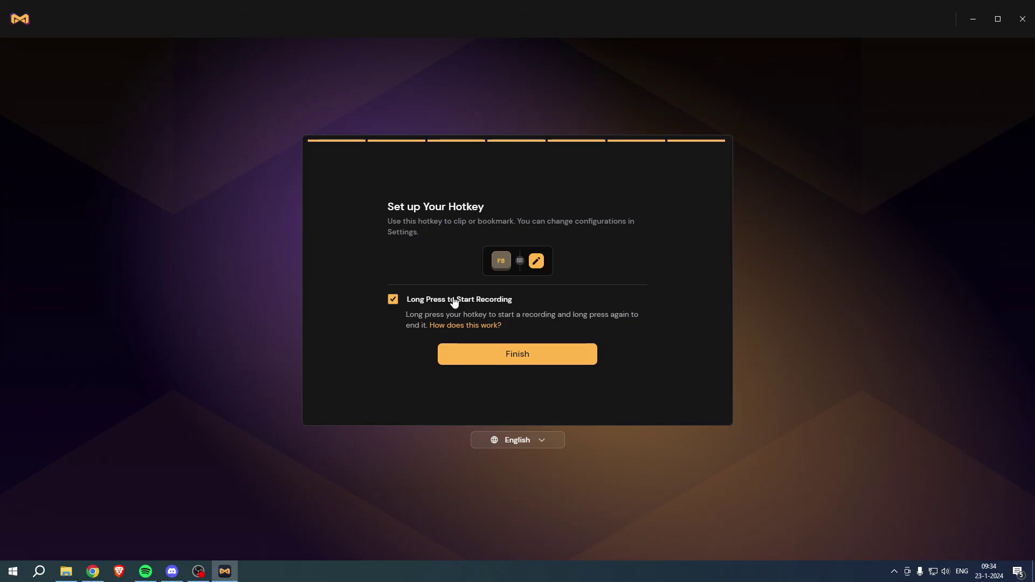
Finish the setup with the default clip hotkey on the free plan and dismiss the update notes to reach the Library.
{"action": "left_click", "coordinate": [537, 362]}
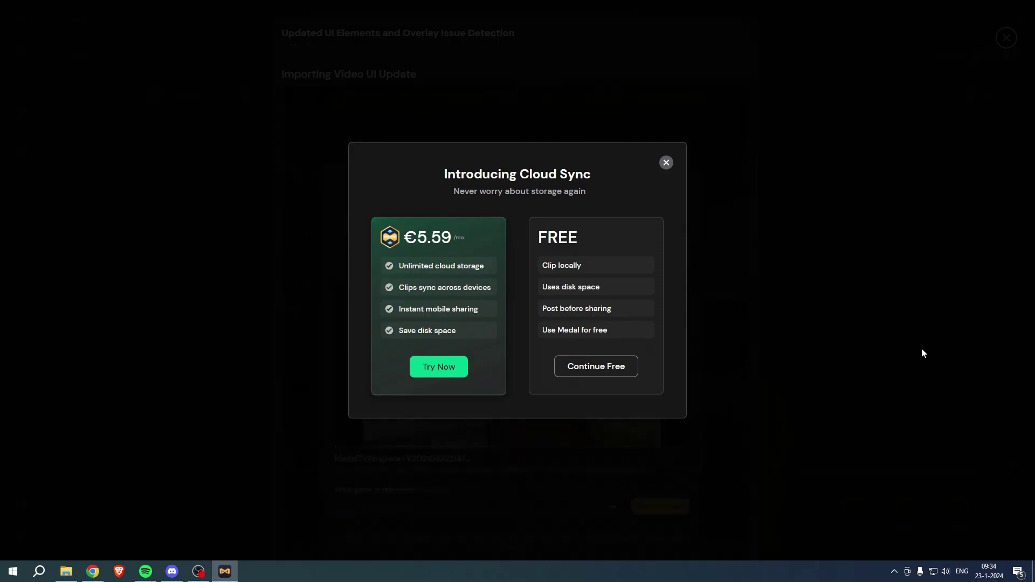
{"action": "left_click", "coordinate": [582, 368]}
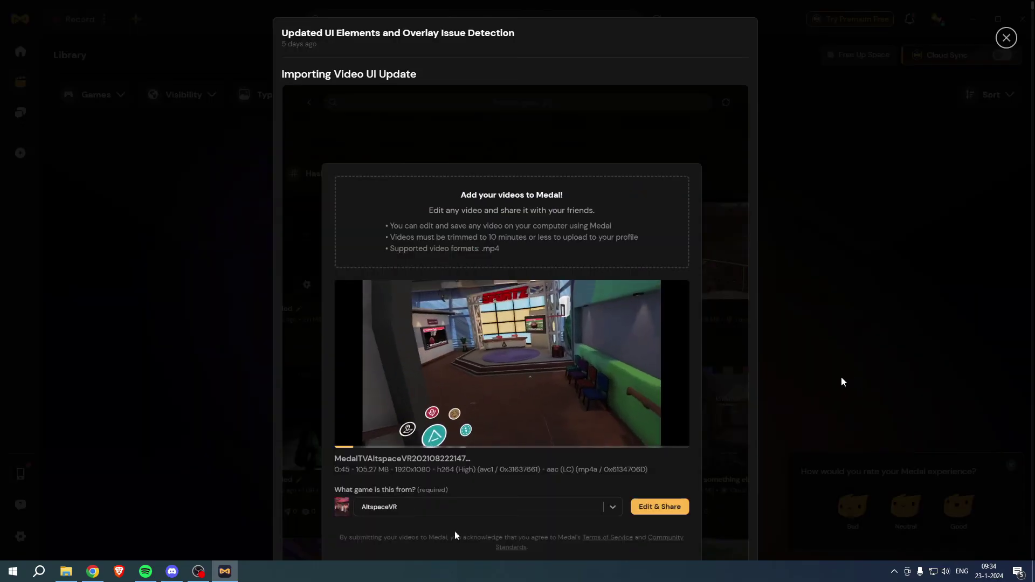
{"action": "scroll", "coordinate": [700, 437], "scroll_direction": "down", "scroll_amount": 14}
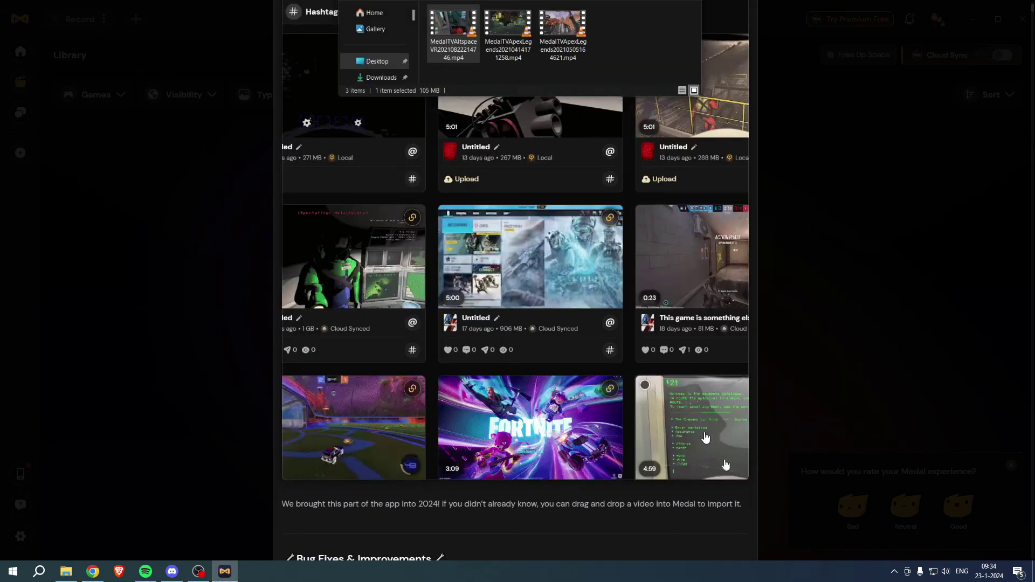
{"action": "scroll", "coordinate": [715, 438], "scroll_direction": "down", "scroll_amount": 15}
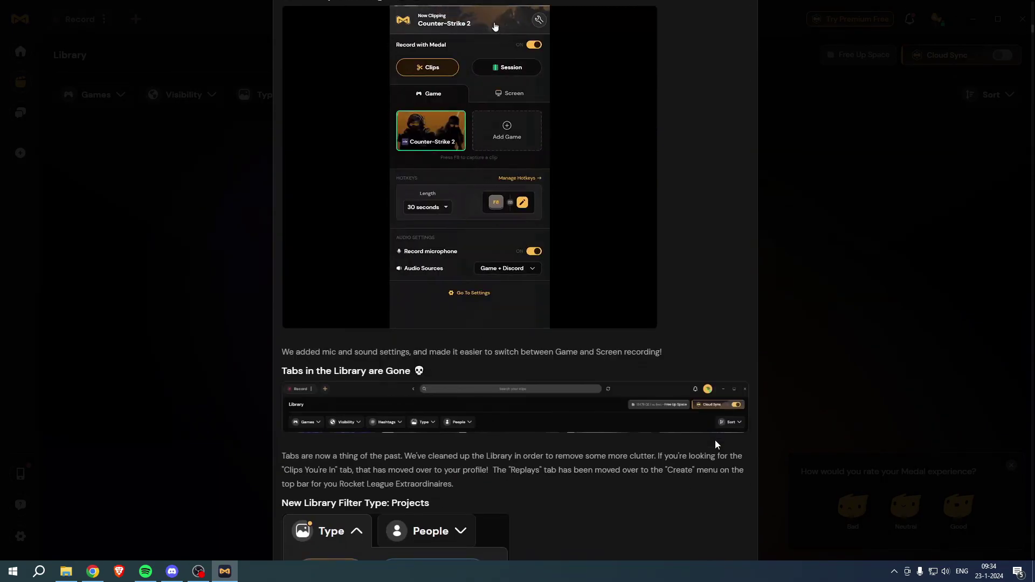
{"action": "scroll", "coordinate": [710, 441], "scroll_direction": "down", "scroll_amount": 10}
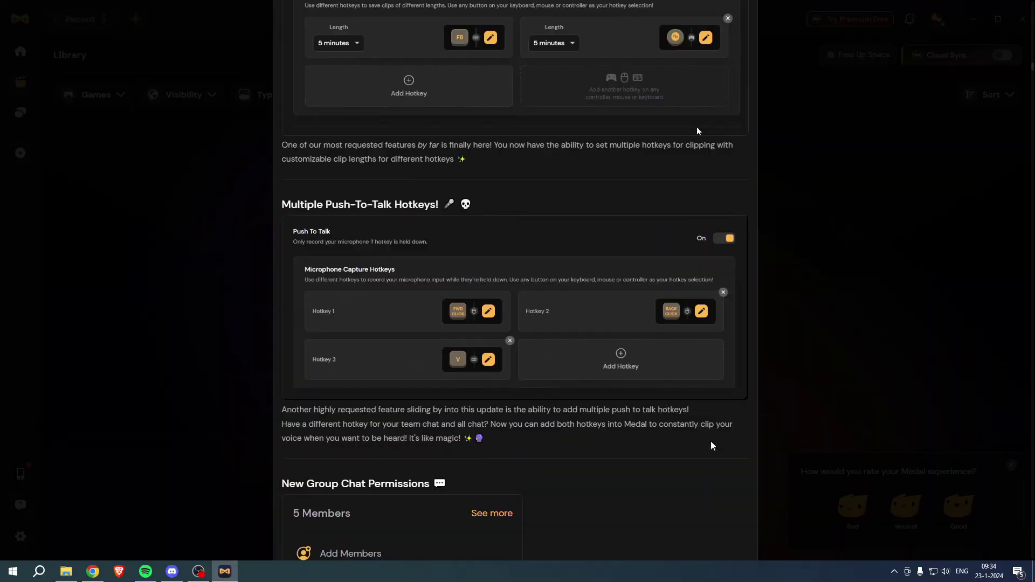
{"action": "left_click", "coordinate": [814, 331]}
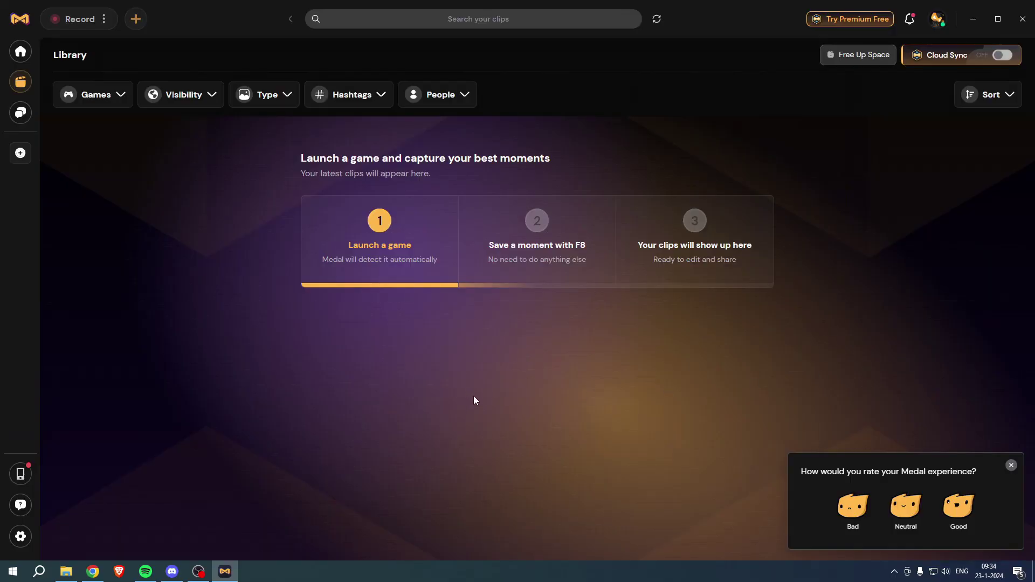